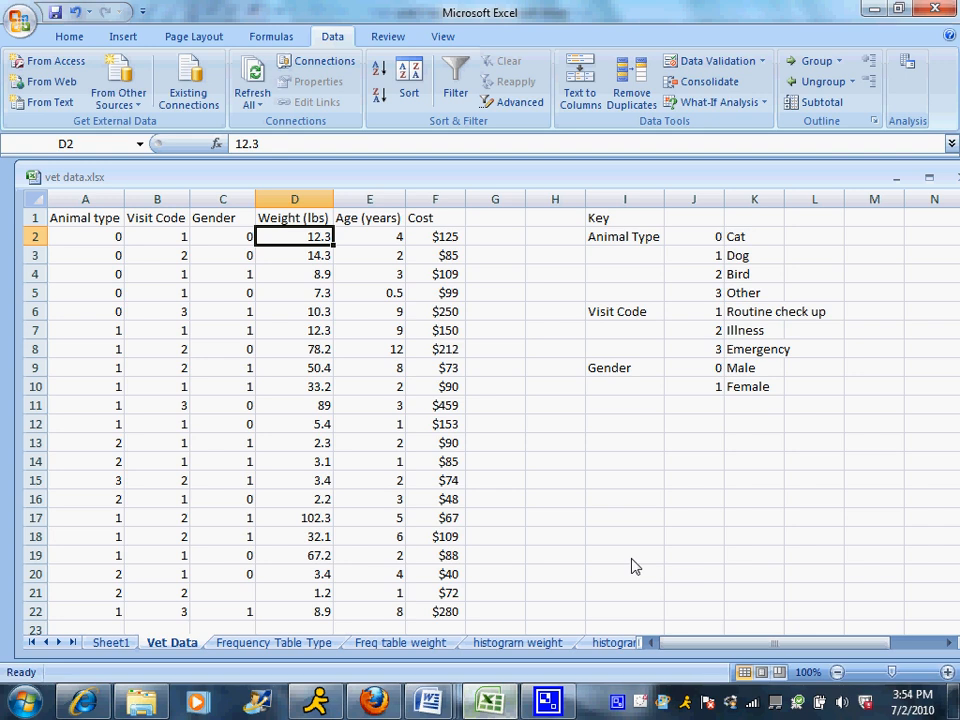
Step: Start a Regression analysis and set its Y range to the Cost column, F1:F22
left_click(907, 63)
scroll(911, 64, "down", 2)
scroll(814, 111, "up", 2)
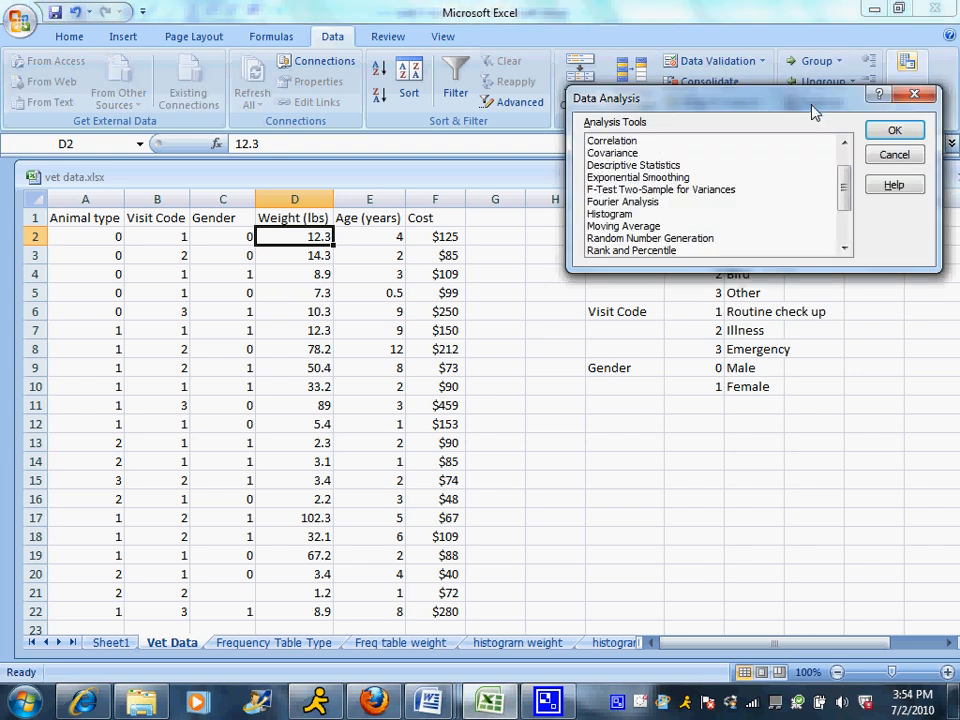
left_click_drag(846, 189, 842, 208)
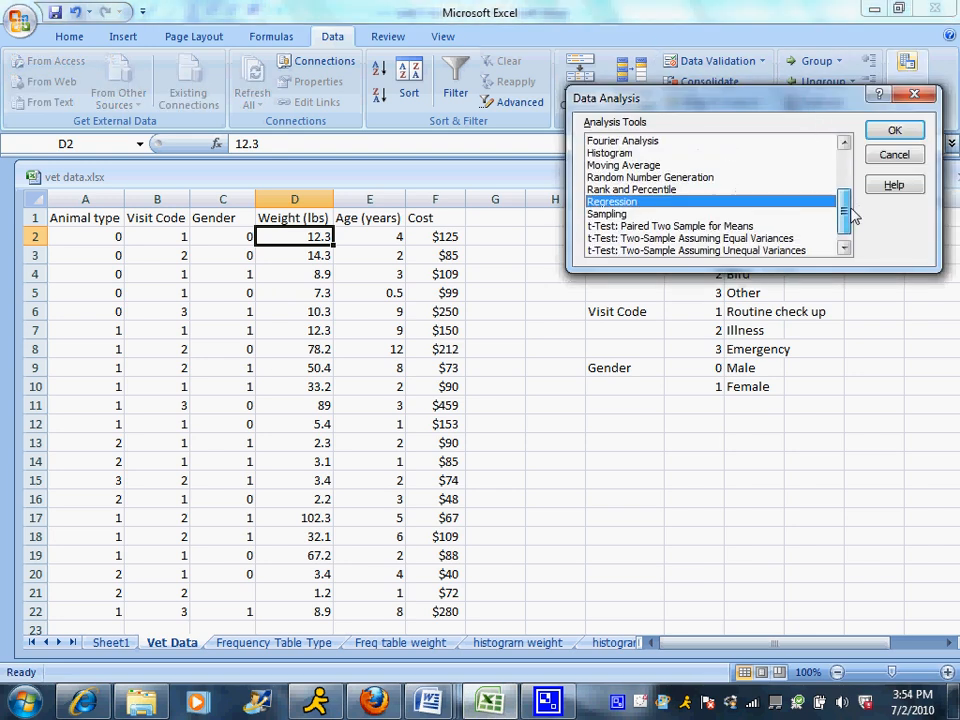
double_click(793, 205)
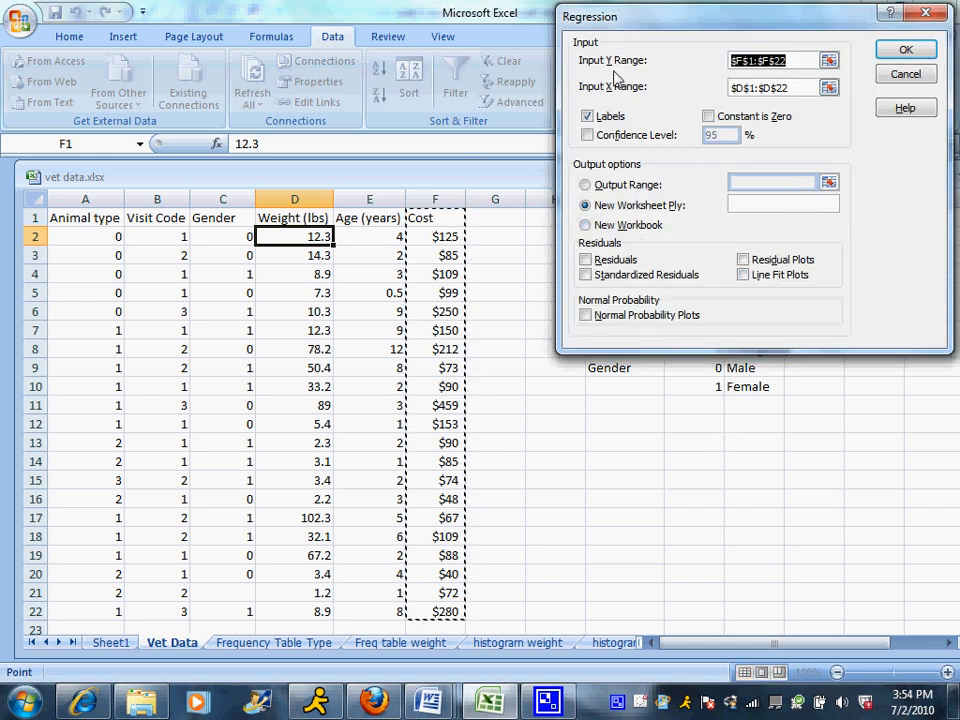
left_click(437, 222)
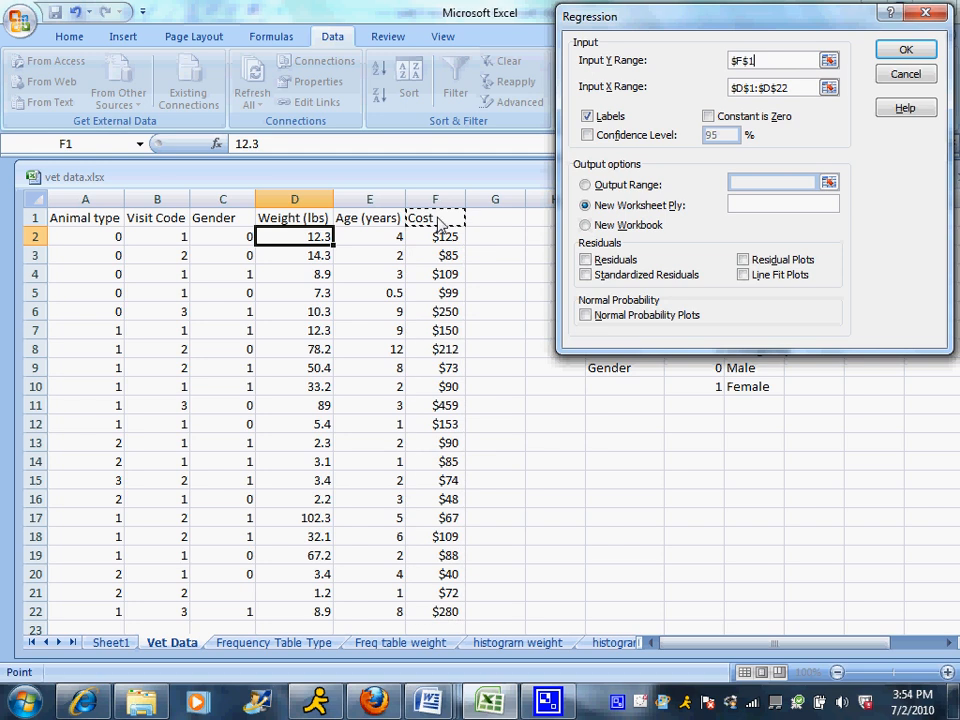
left_click_drag(437, 222, 450, 530)
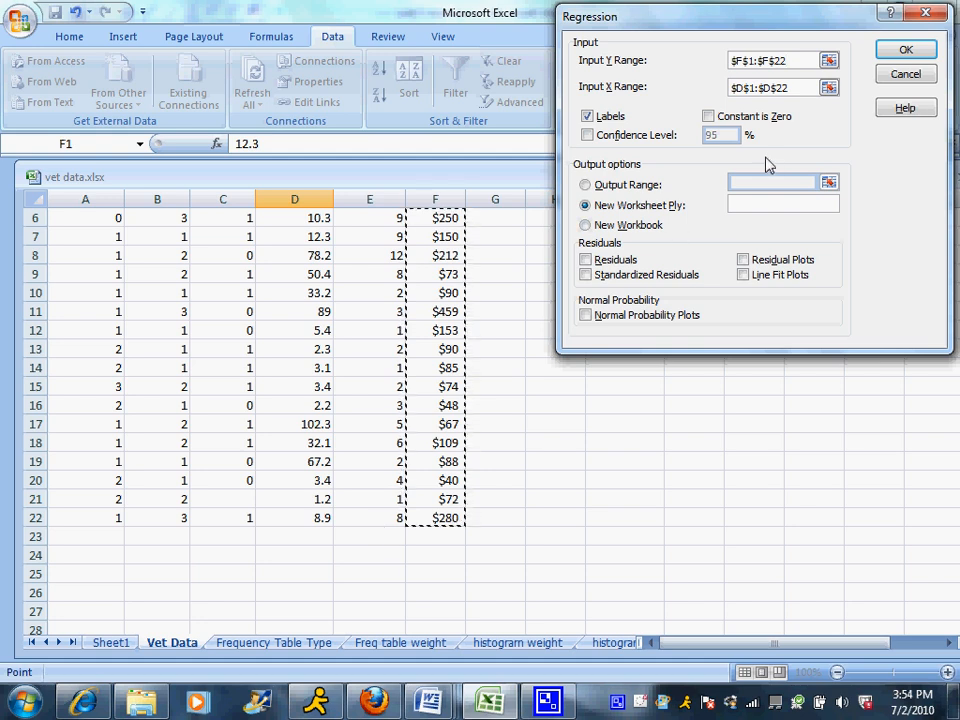
Step: Set the regression's X range to the Weight (lbs) column, D1:D22
left_click(800, 88)
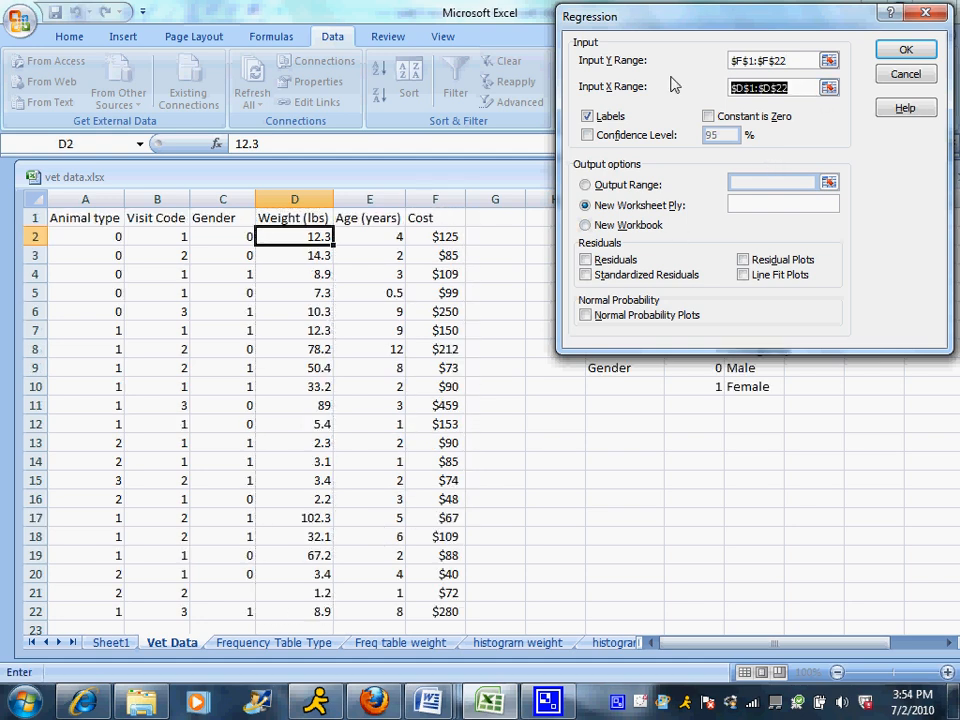
key("BackSpace")
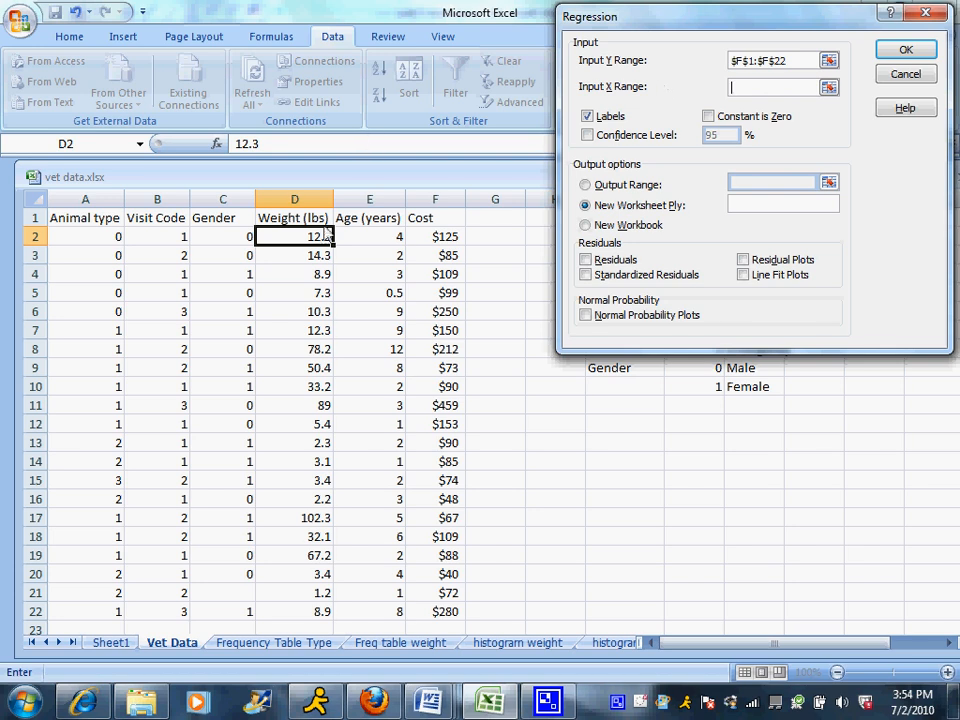
left_click_drag(313, 222, 311, 566)
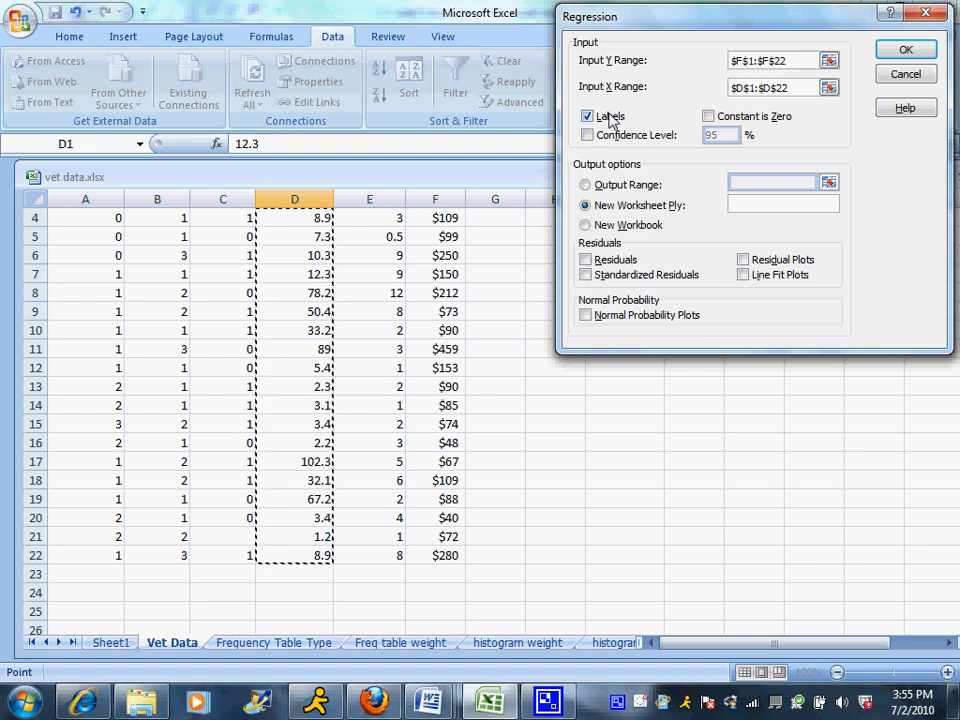
left_click(856, 581)
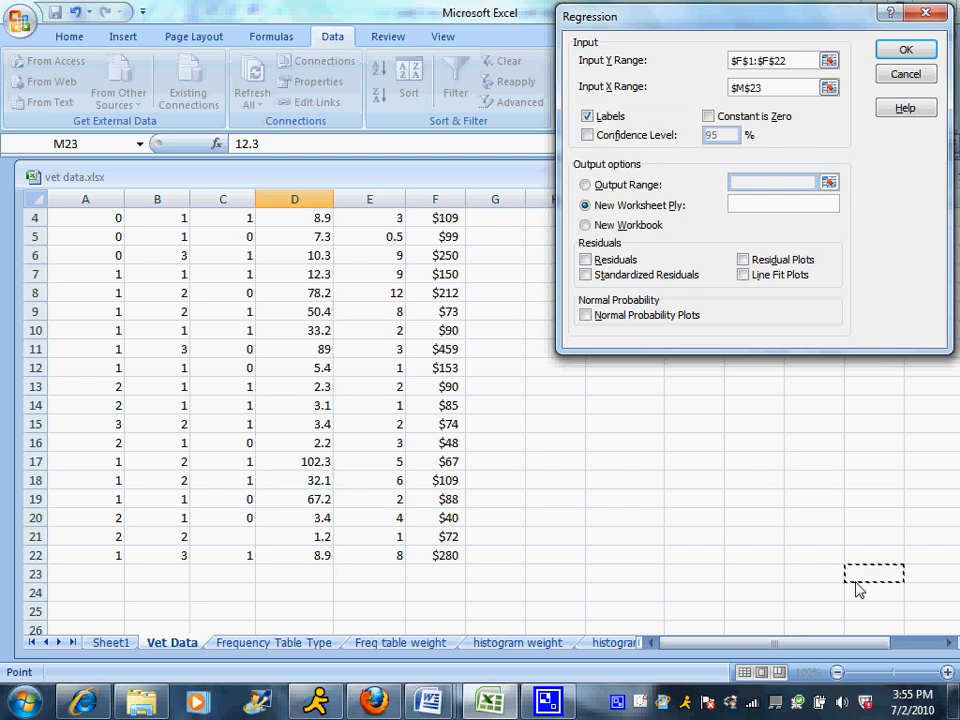
key("Up")
key("Up")
key("Up")
key("Up")
key("Up")
key("Up")
key("Up")
key("Up")
key("Up")
key("Up")
key("Up")
key("Up")
key("Up")
key("Up")
key("Up")
key("Up")
key("Up")
key("Up")
key("Up")
key("Up")
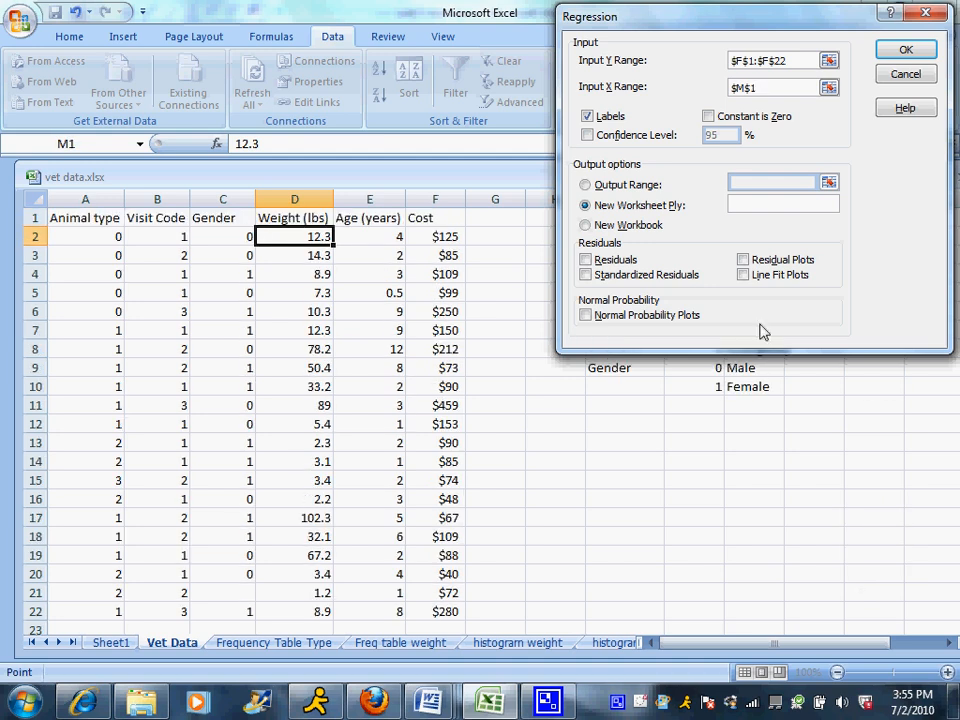
Step: Clear the regression's X range, reselect D1:D22 for Weight (lbs), and run the analysis to a new worksheet
key("BackSpace")
key("BackSpace")
key("BackSpace")
key("BackSpace")
left_click_drag(294, 218, 315, 562)
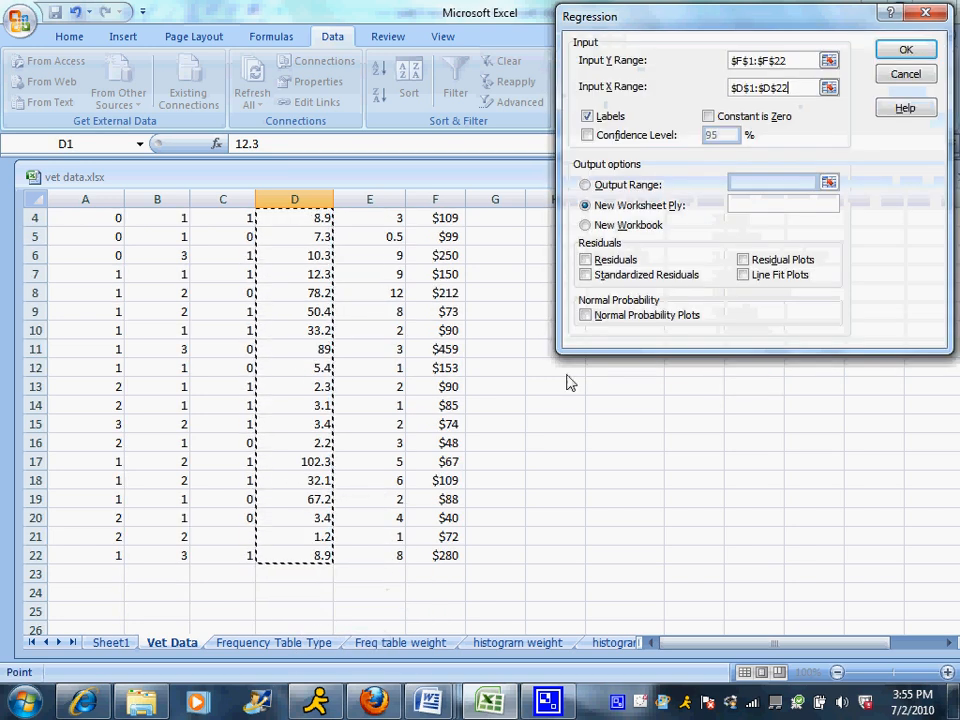
left_click(903, 50)
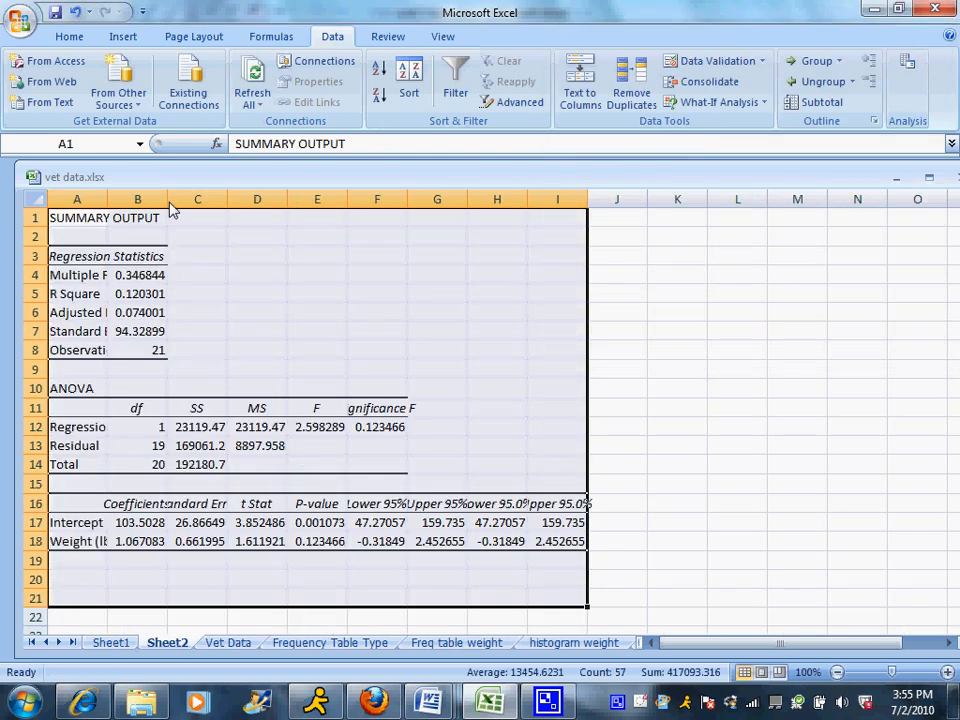
Step: Auto-fit the widths of columns A and B in the regression output sheet
left_click(100, 199)
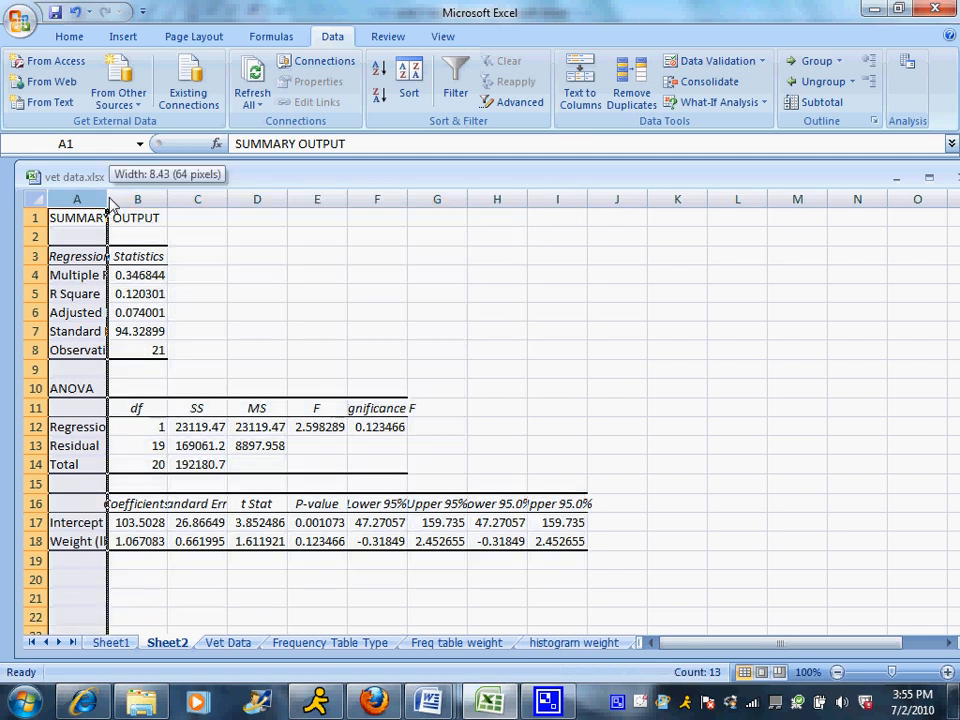
double_click(107, 199)
double_click(226, 204)
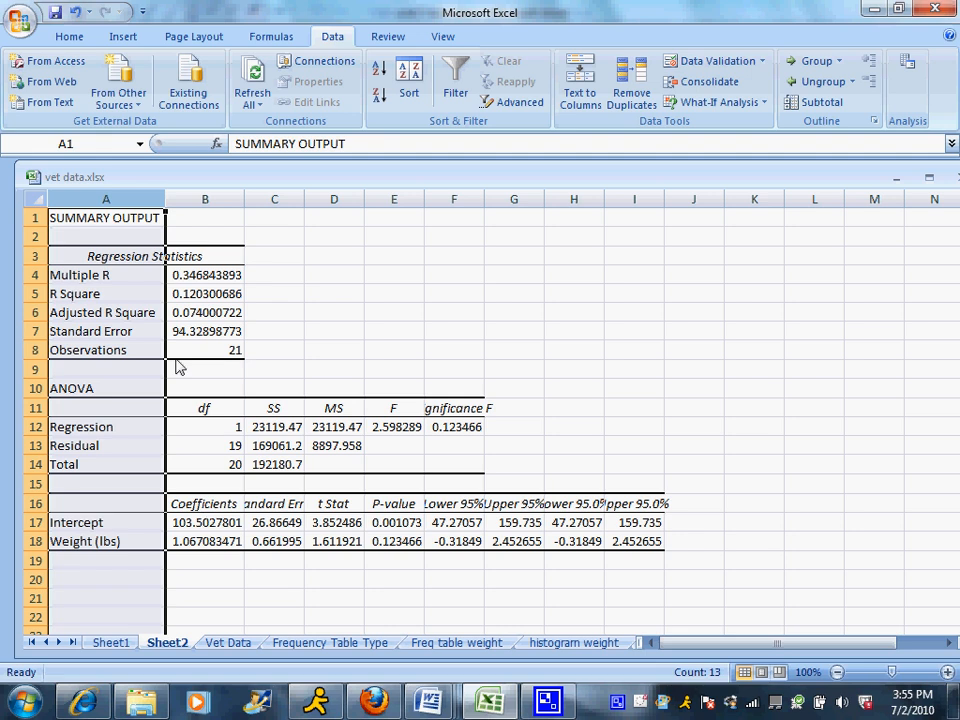
Step: Fill the R Square label and value, cells A5:B5, with yellow
left_click(219, 300)
left_click_drag(219, 300, 118, 292)
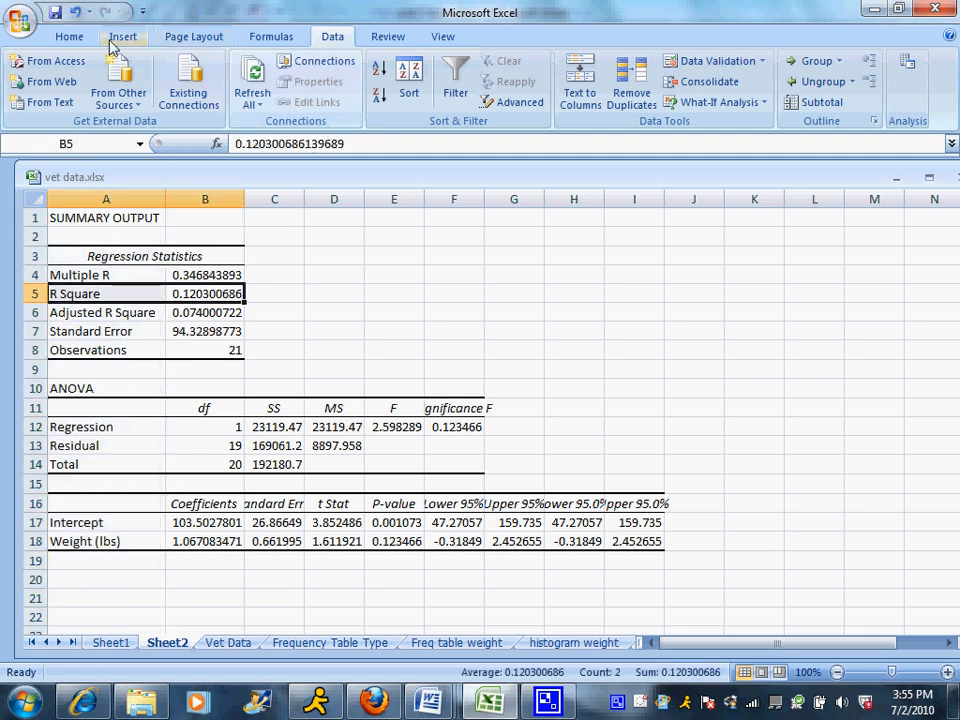
left_click(69, 36)
left_click(218, 96)
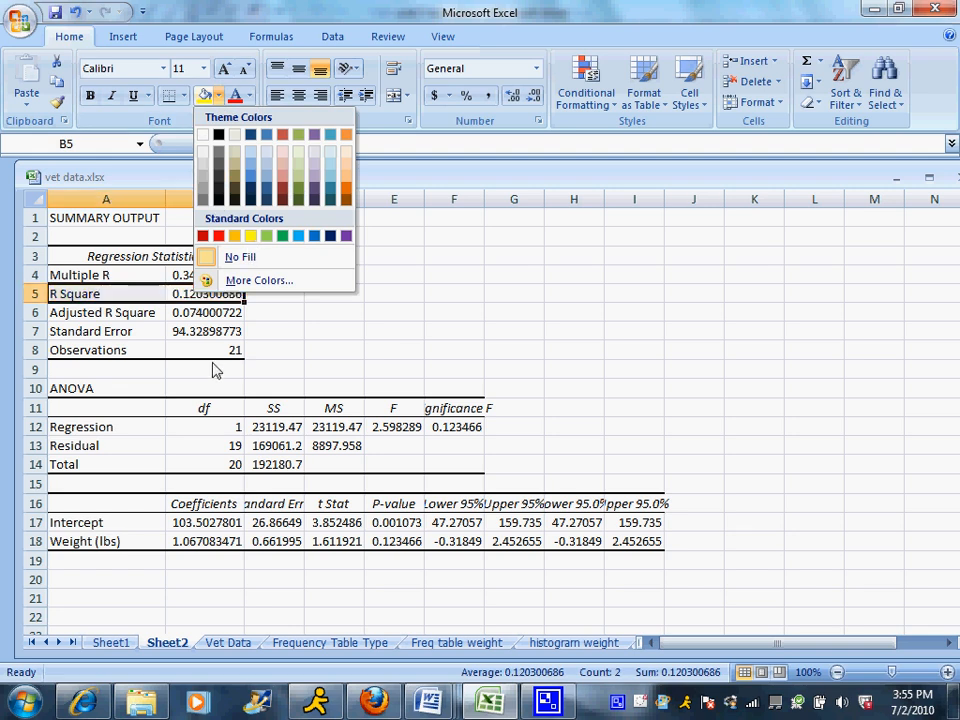
left_click(251, 236)
left_click(199, 299)
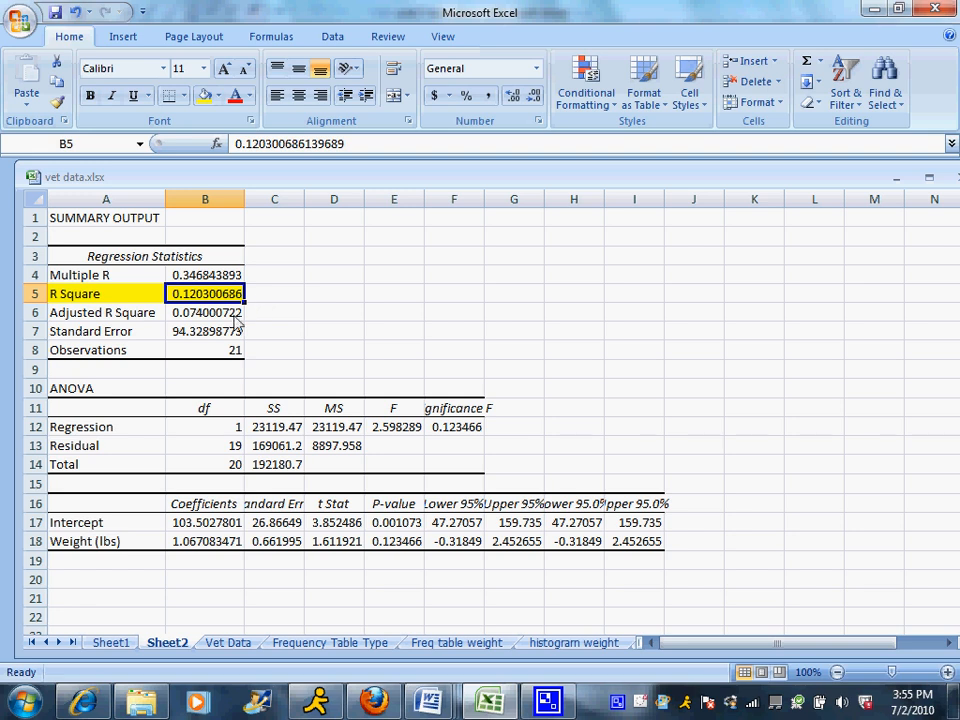
Step: Fill the intercept and weight coefficients with their header, cells A16:B18, with yellow
left_click_drag(133, 510, 186, 542)
left_click(217, 95)
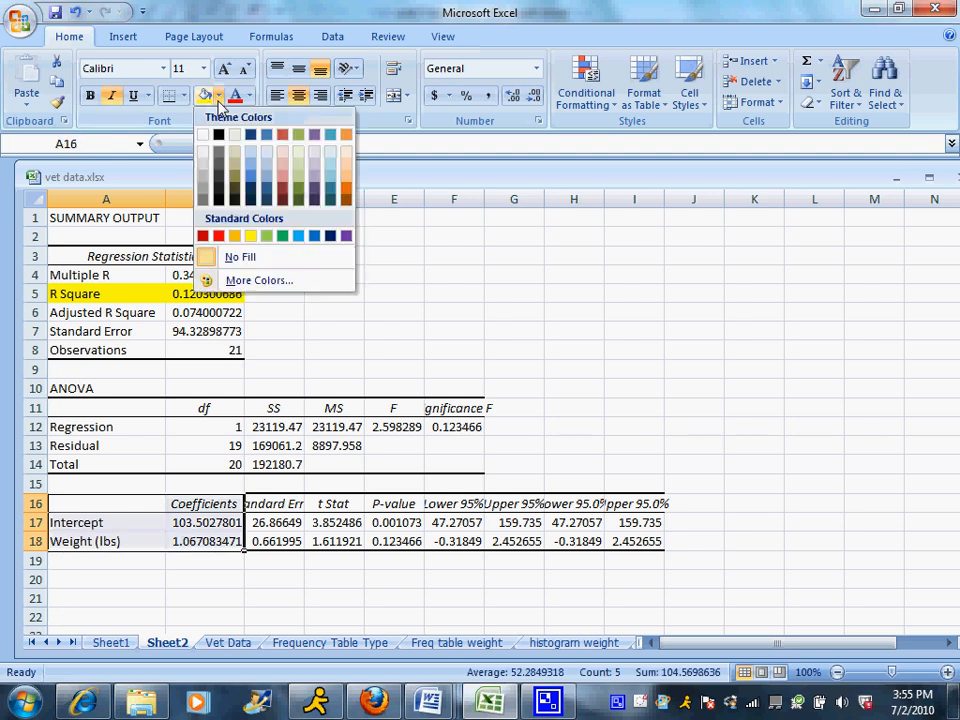
left_click(245, 234)
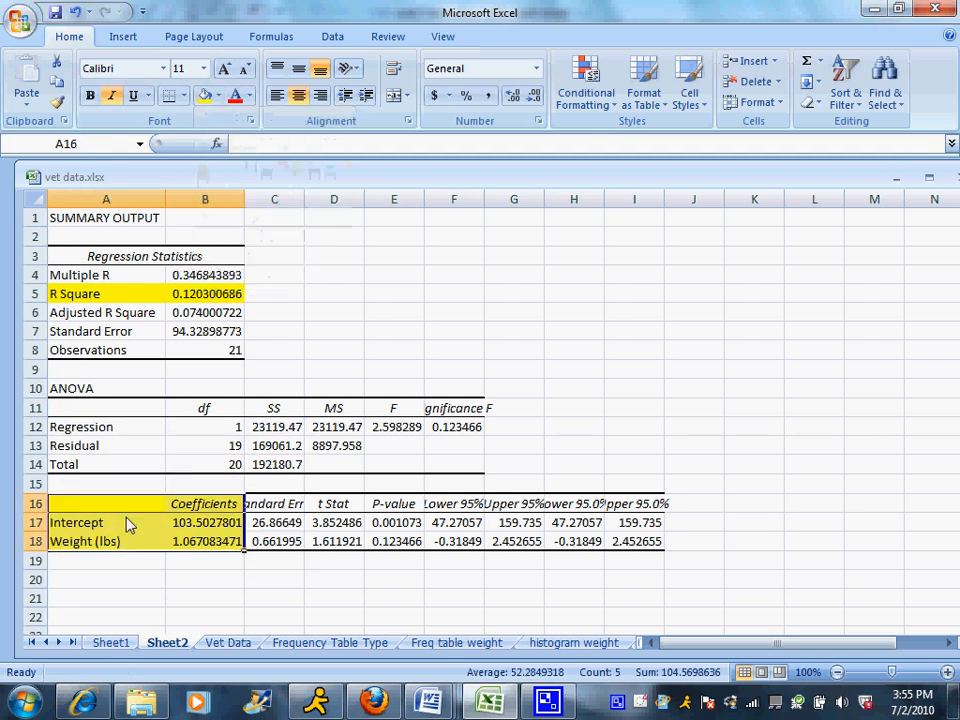
Step: Enter the regression equation y=103.5+1.07x as text in cell A20
left_click(112, 580)
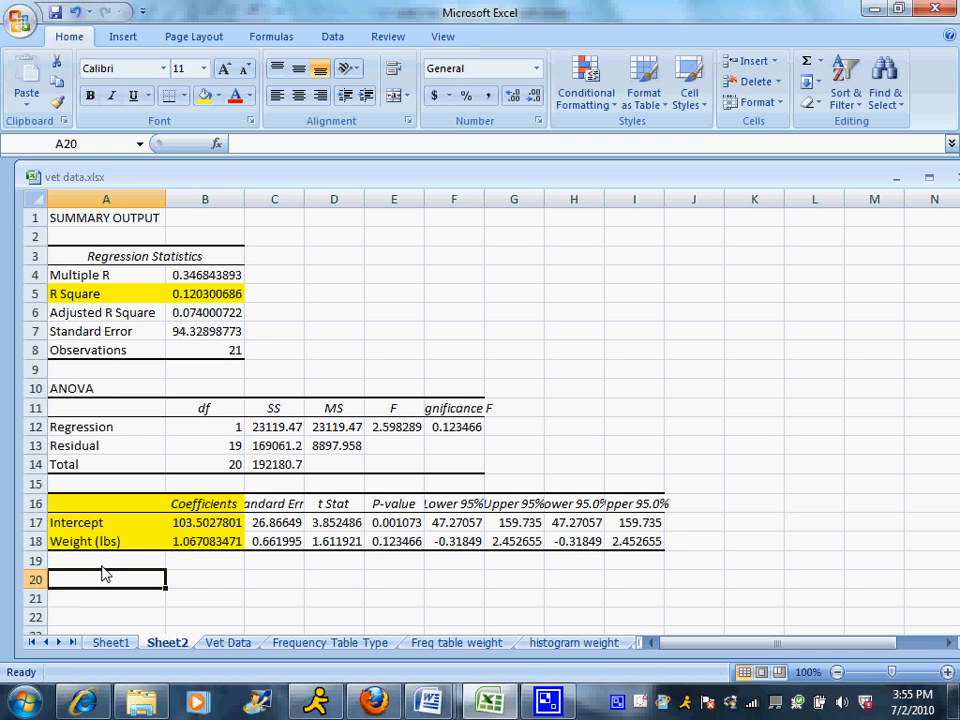
type("y=")
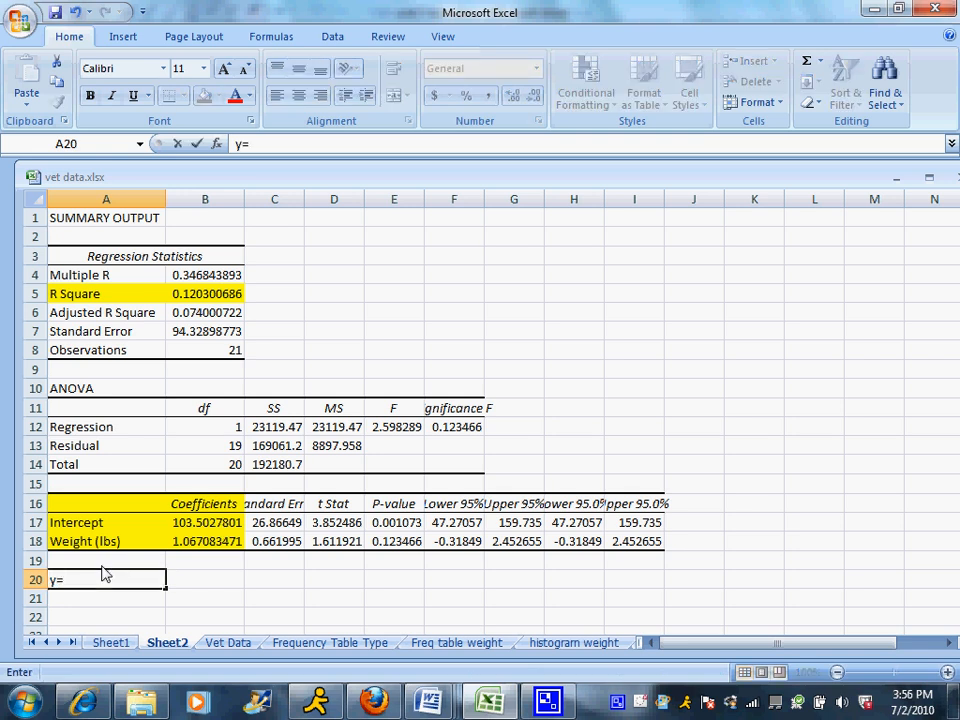
type("103.5")
type("+1.07")
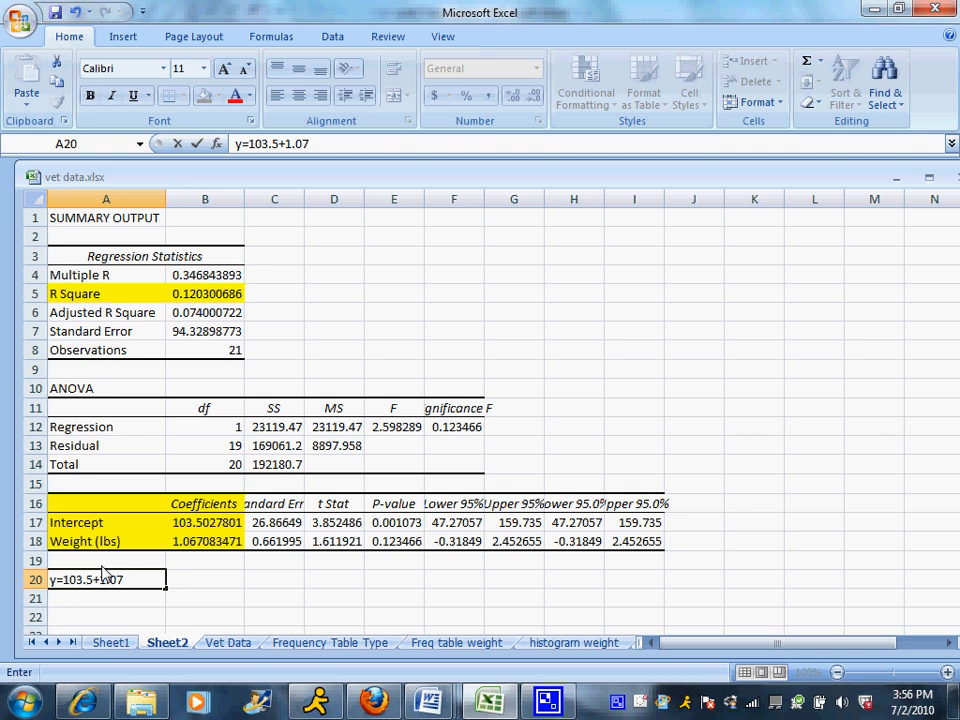
type("x")
Step: Copy the regression output and the equation, cells A1:I21
left_click_drag(97, 219, 632, 610)
right_click(567, 243)
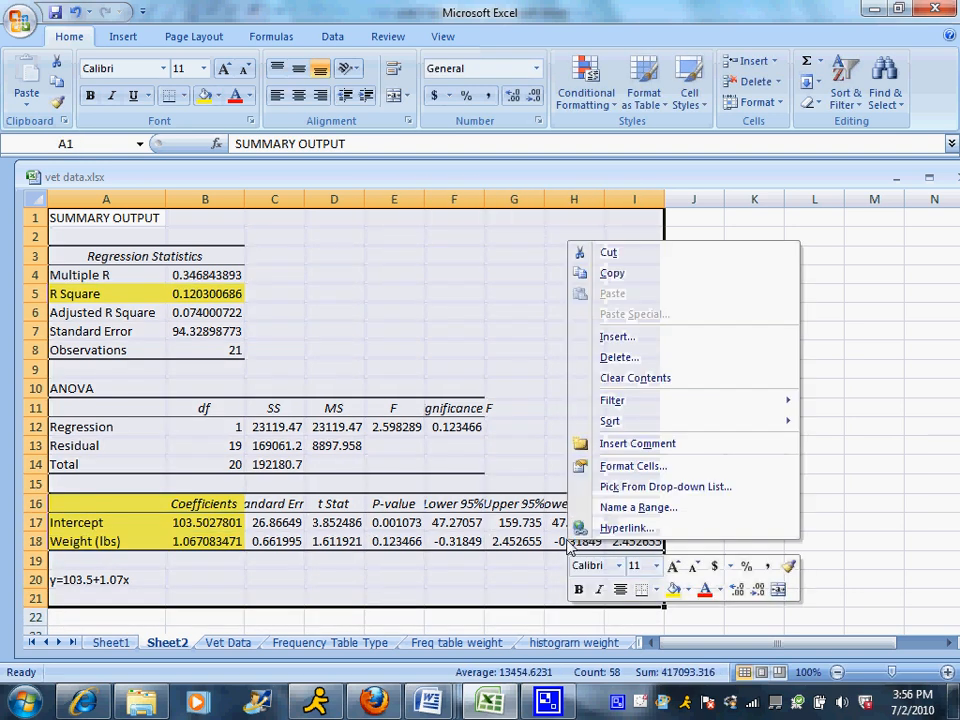
left_click(625, 275)
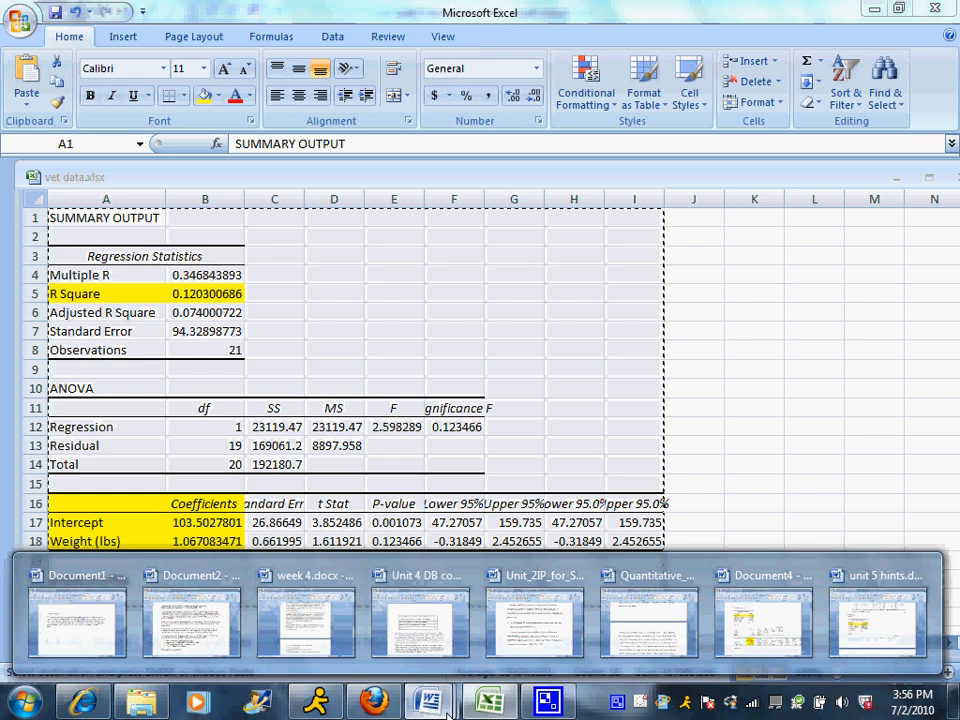
Step: Switch to unit 5 hints.docx in Word and examine its sample regression output down to the coefficients table
left_click(860, 630)
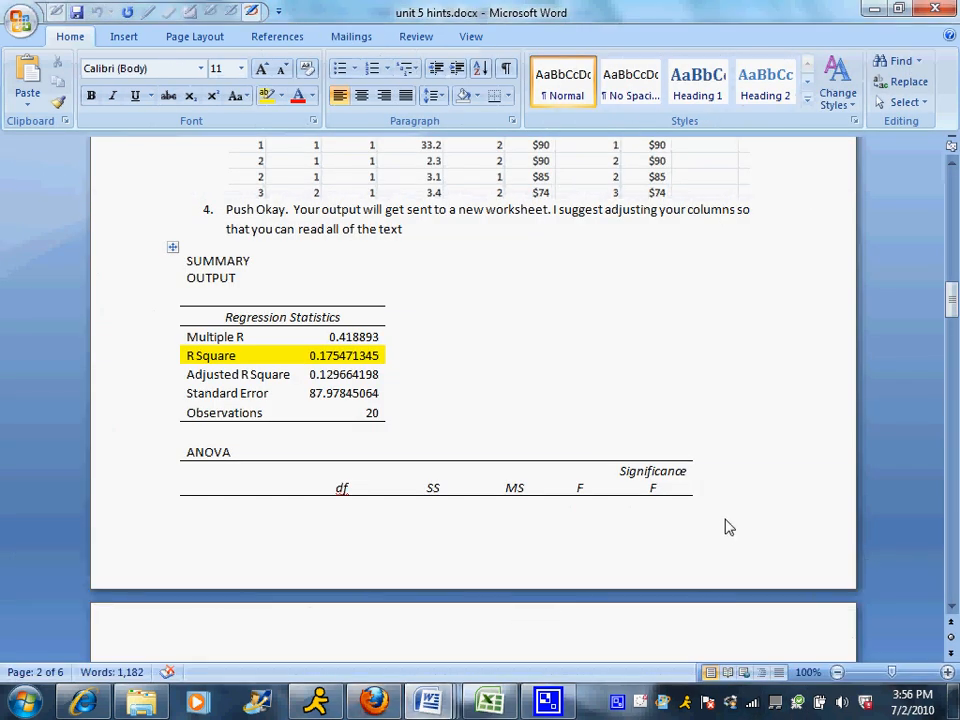
left_click_drag(952, 302, 952, 328)
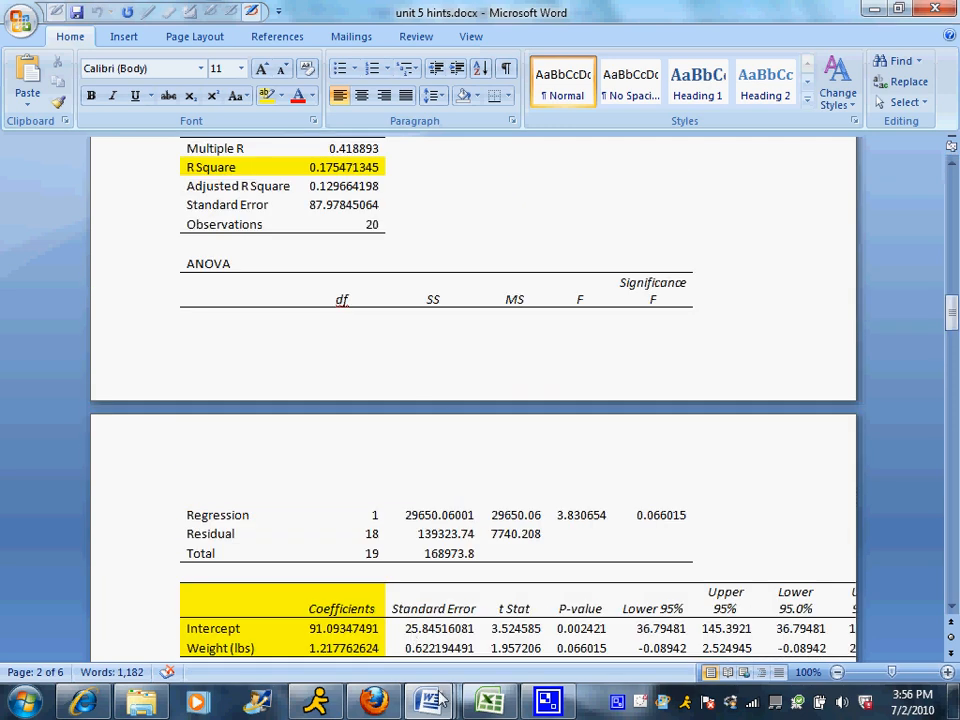
mouse_move(455, 688)
left_click(827, 522)
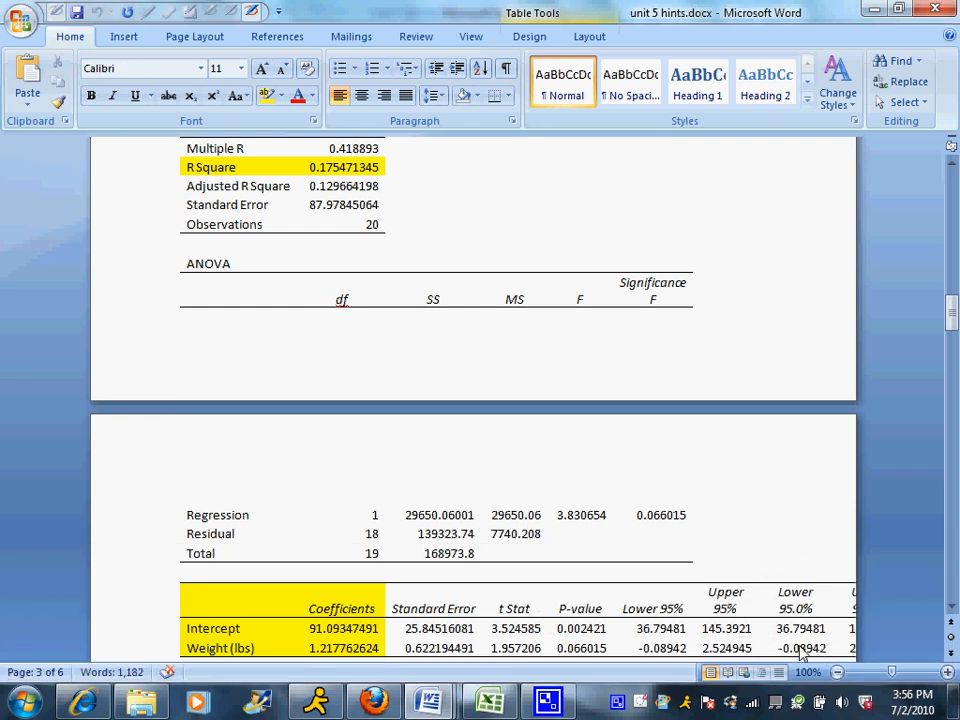
left_click(767, 514)
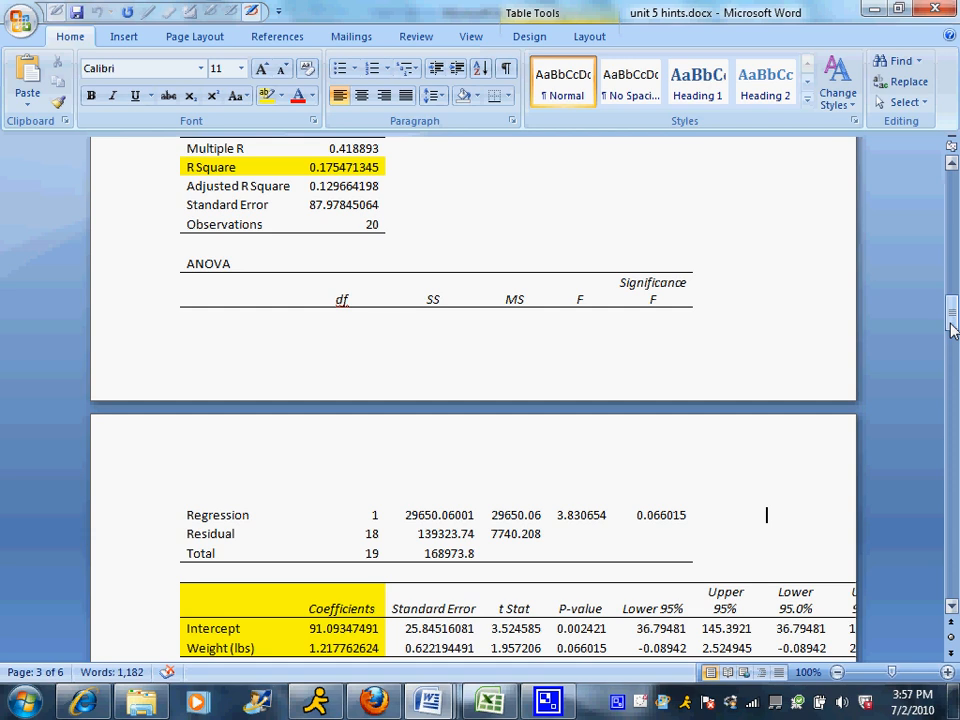
right_click(618, 706)
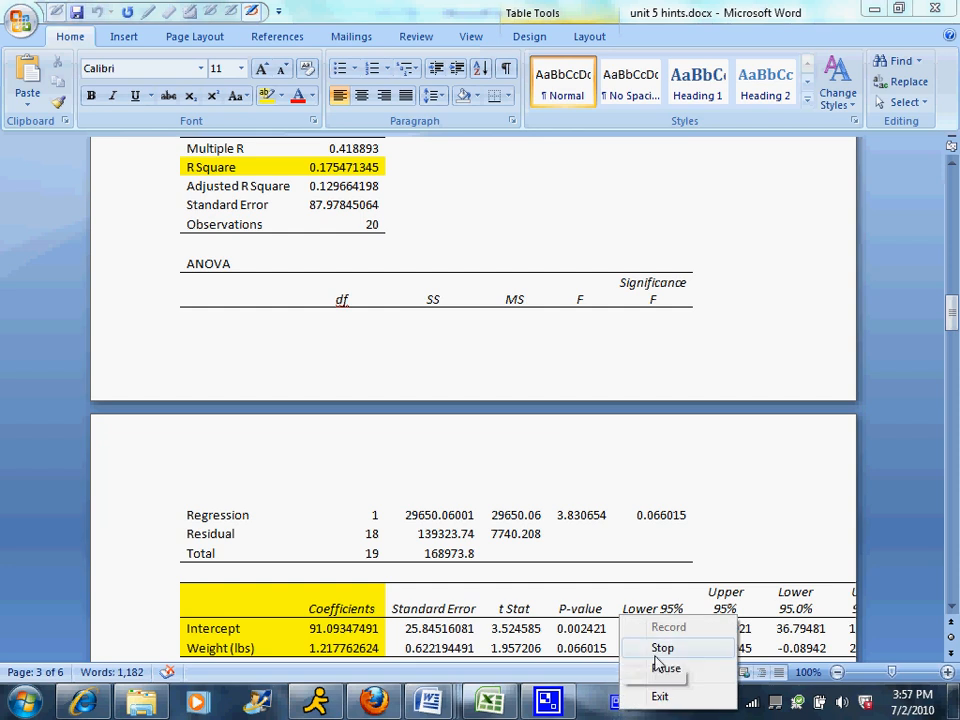